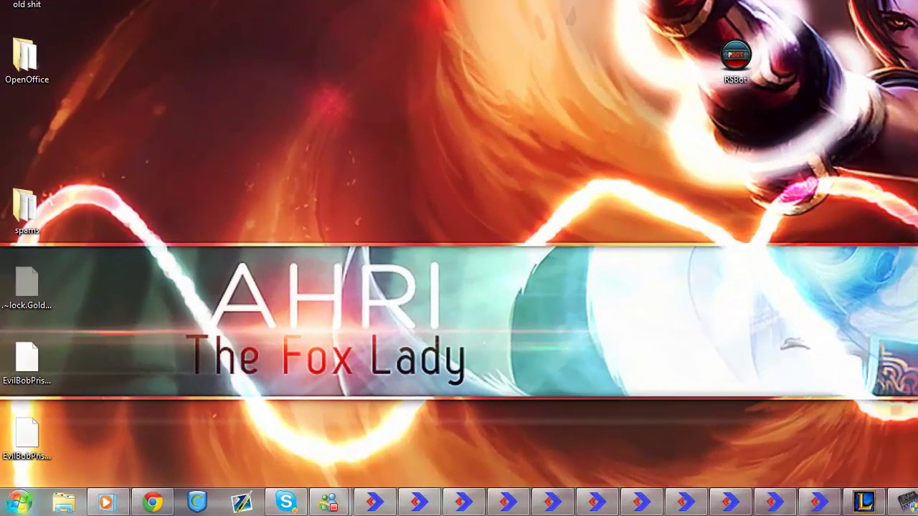
Launch Task Manager from Start and sort processes by Image Name in reverse.
click(19, 502)
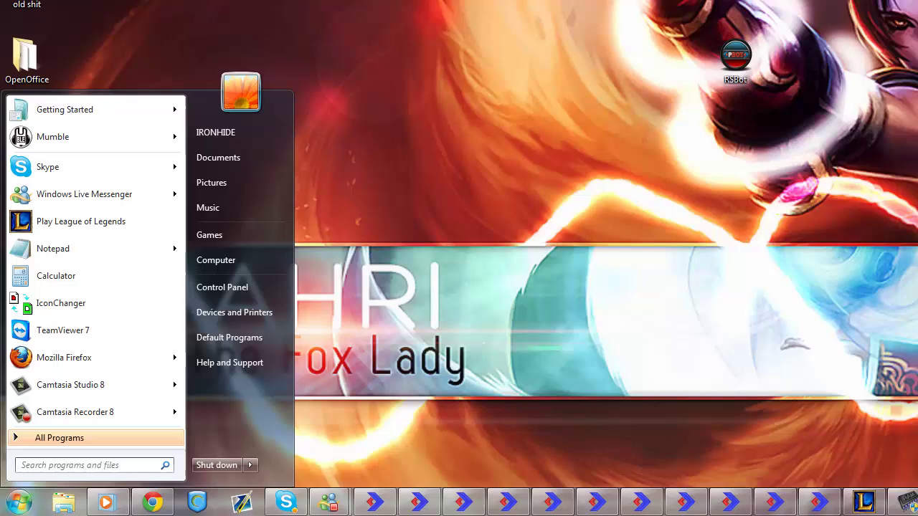
text(tas)
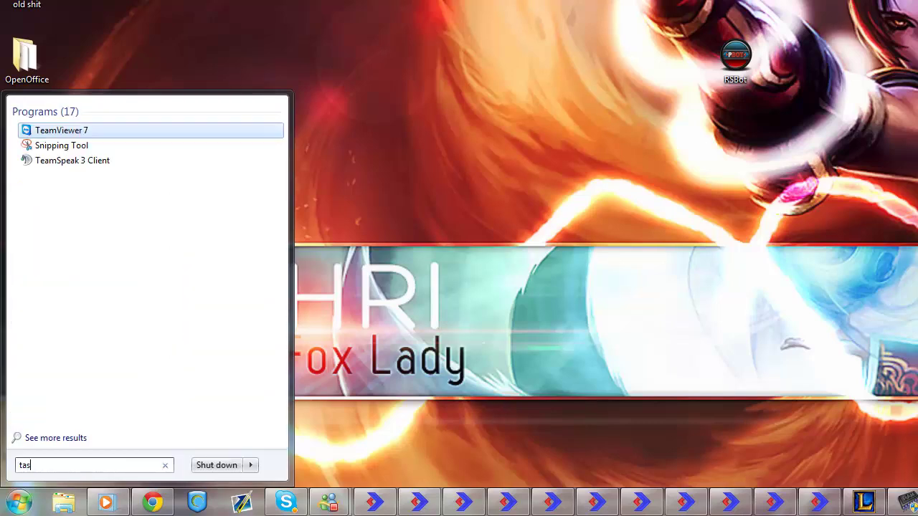
text(kmgr)
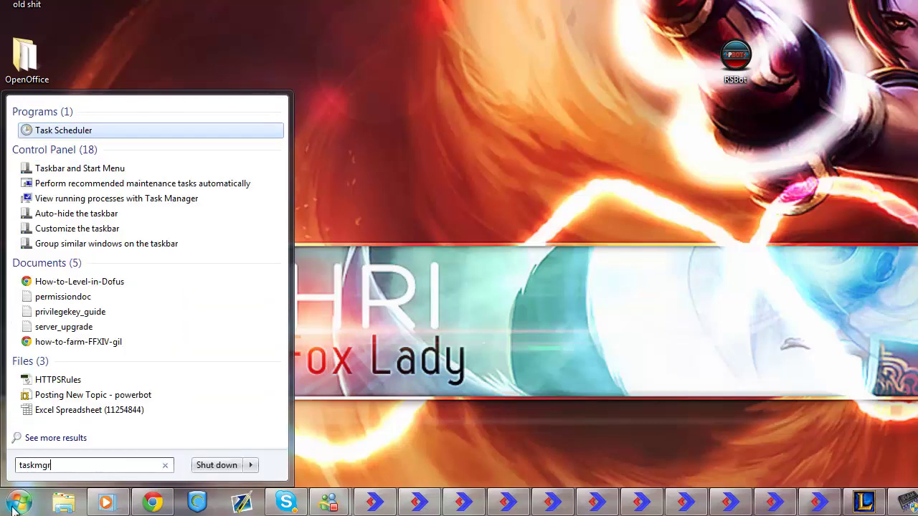
key(Return)
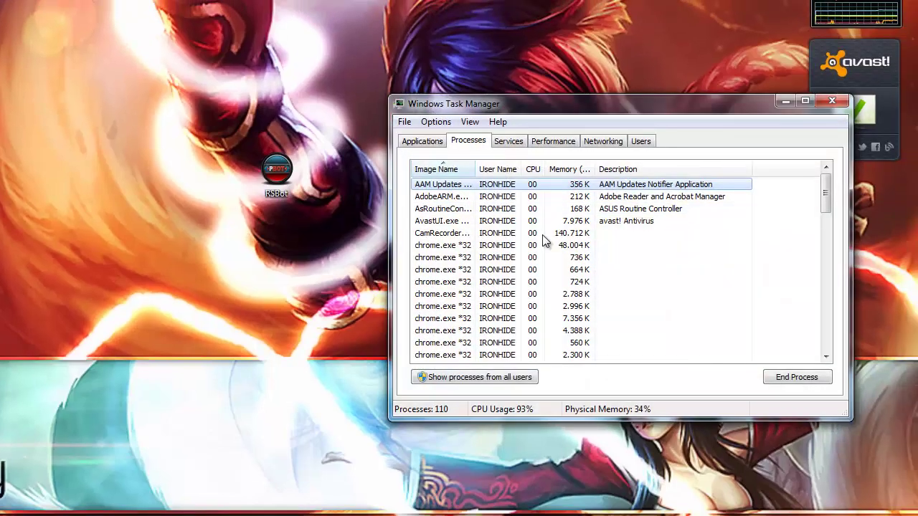
click(432, 169)
Scroll to the java.exe rows and compare their Memory column values.
scroll(479, 236, down, 18)
scroll(475, 272, up, 4)
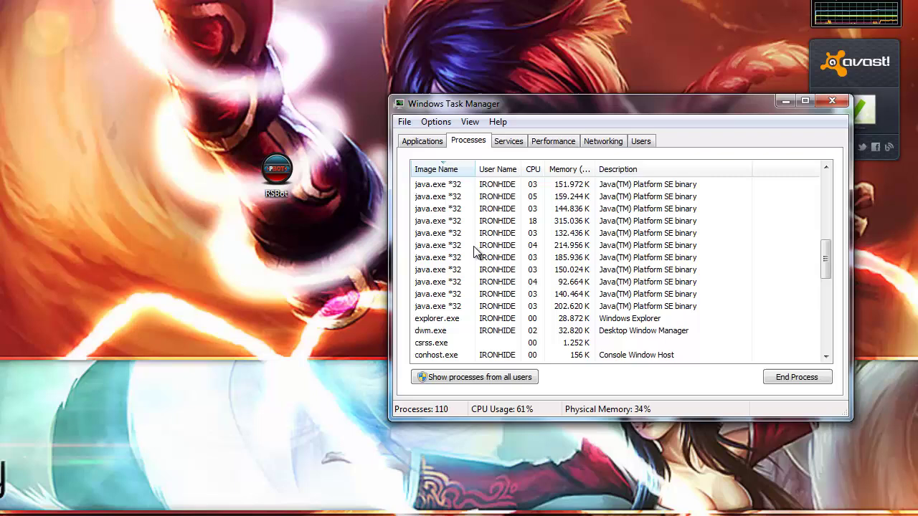
scroll(553, 205, up, 1)
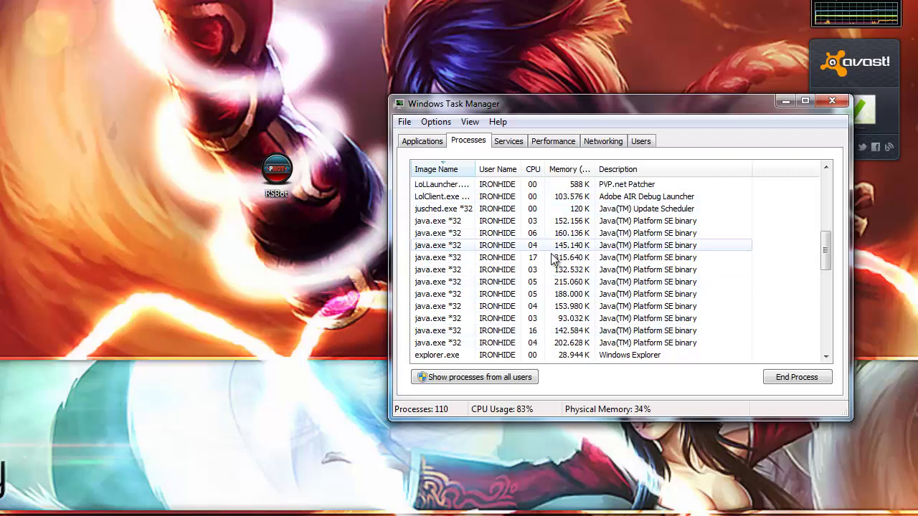
click(566, 342)
mouse_move(566, 325)
mouse_down()
mouse_move(579, 205)
mouse_move(577, 238)
mouse_up()
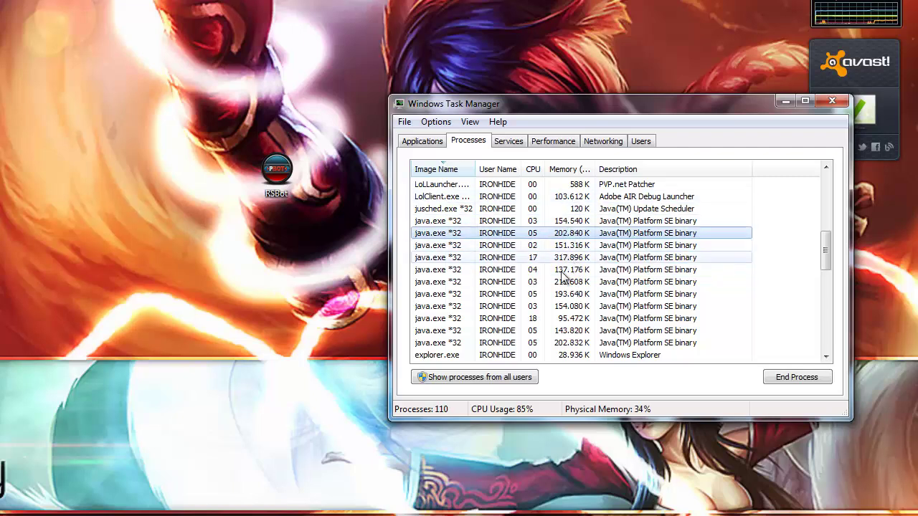
mouse_move(570, 282)
mouse_down()
mouse_move(566, 245)
mouse_move(558, 323)
mouse_move(564, 271)
mouse_up()
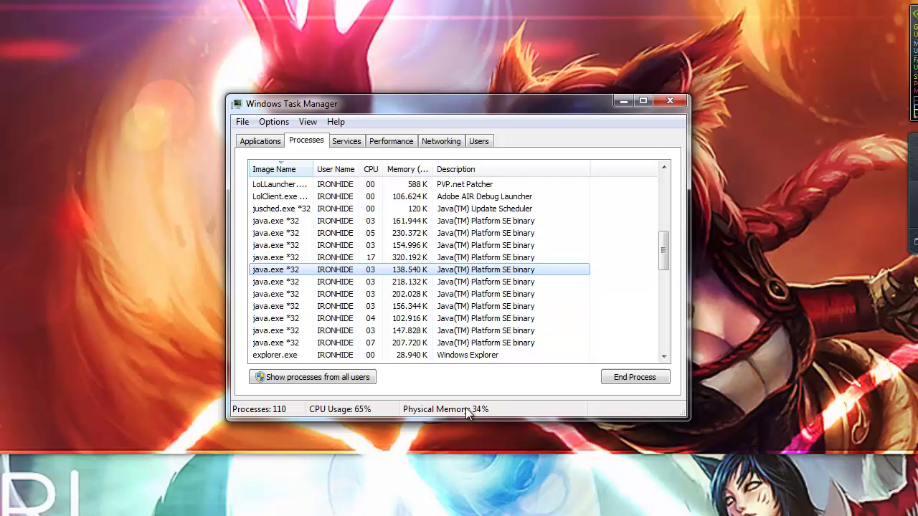
scroll(665, 245, up, 1)
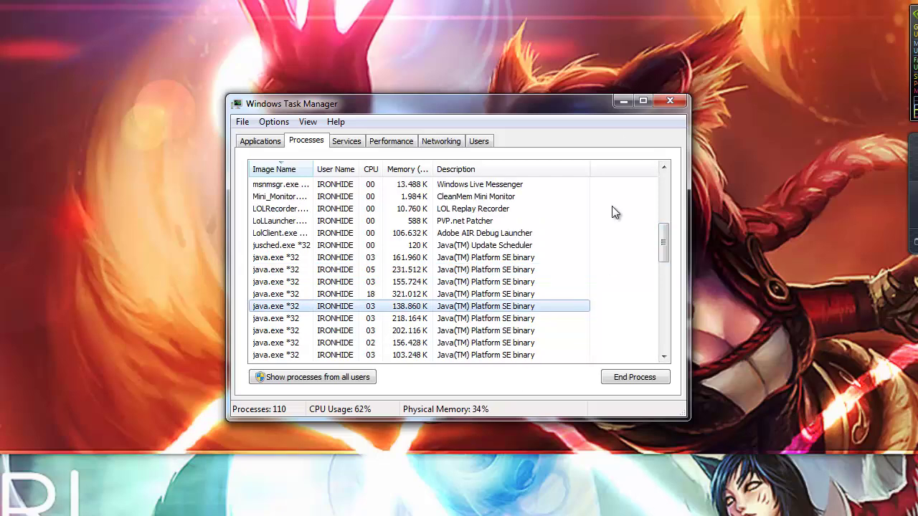
drag(664, 236, 658, 254)
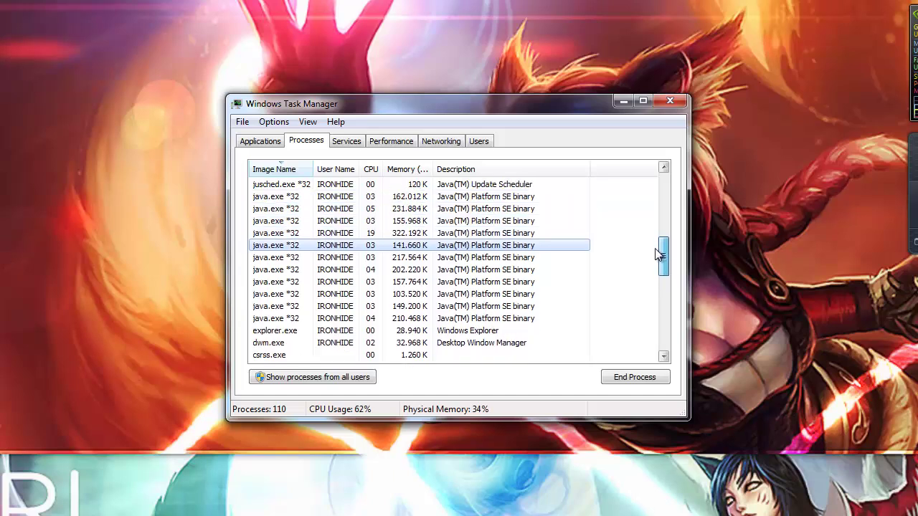
drag(658, 254, 659, 257)
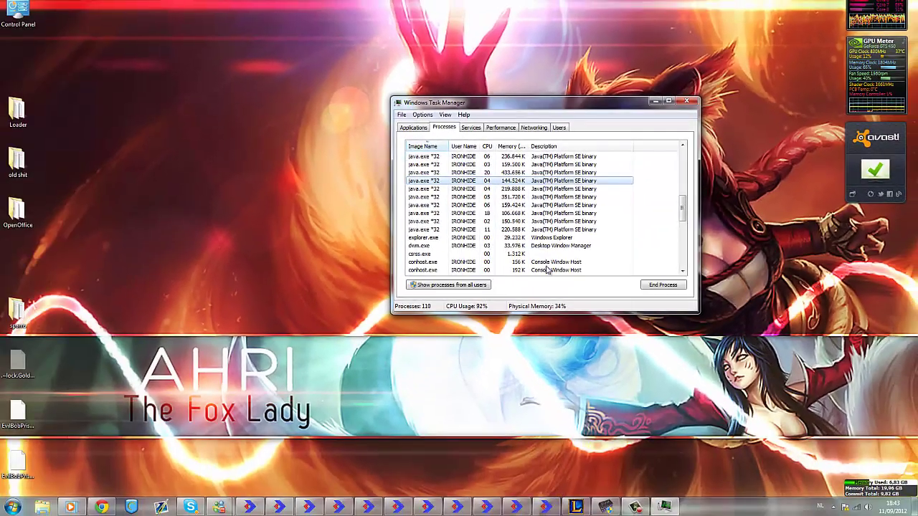
Close Task Manager and bring up CleanMem Mini Monitor on its General tab.
click(687, 101)
click(615, 507)
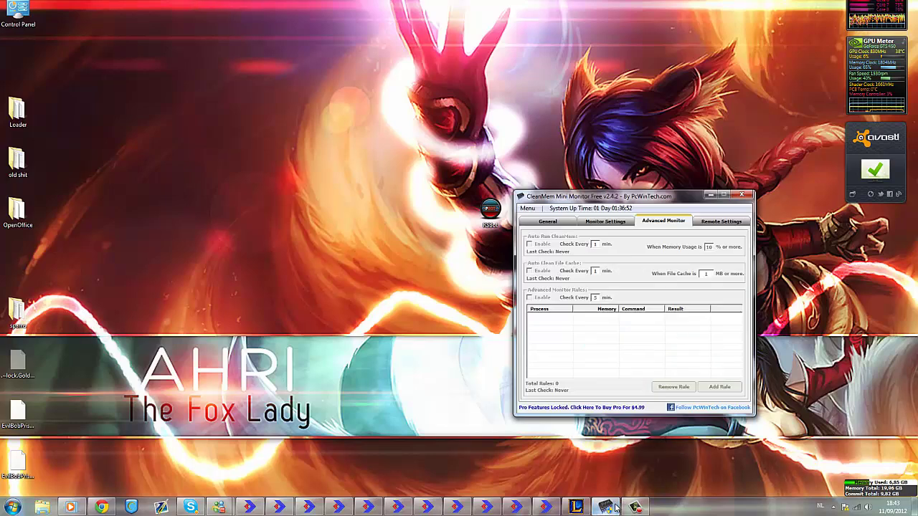
click(538, 222)
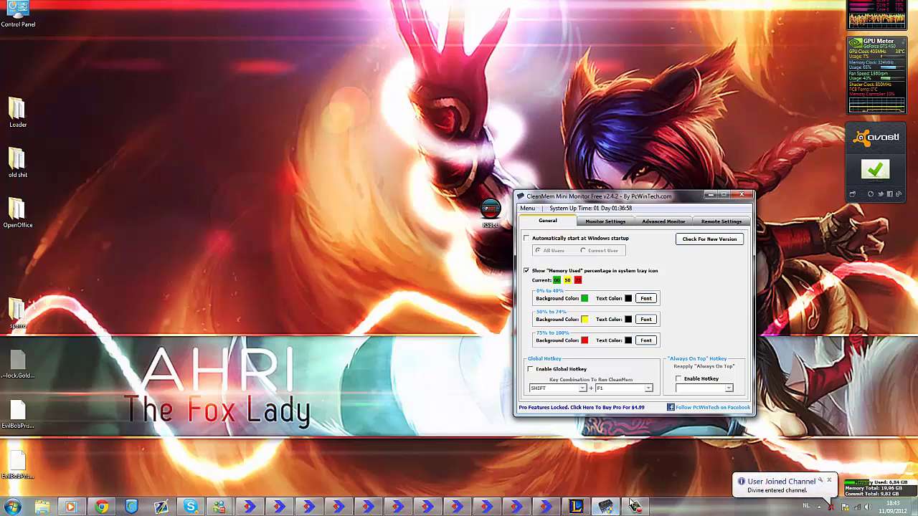
click(833, 507)
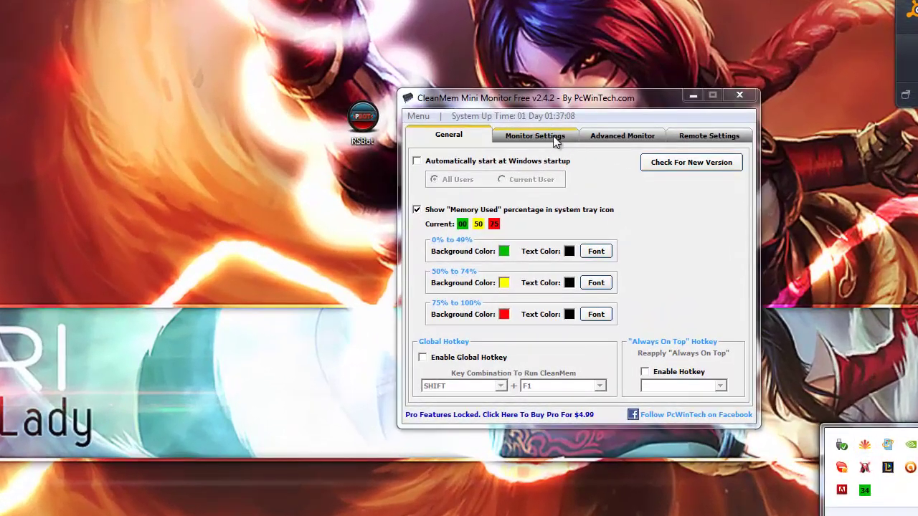
Browse Monitor Settings and Remote Settings, ending on the Advanced Monitor auto-clean options.
click(620, 136)
click(543, 136)
click(640, 133)
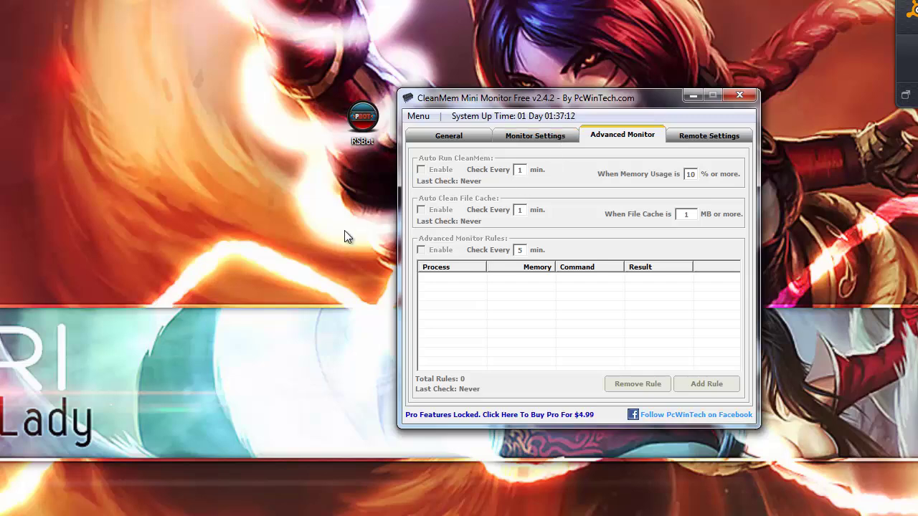
click(690, 136)
click(631, 134)
click(550, 135)
click(654, 136)
click(536, 138)
click(647, 134)
mouse_move(575, 97)
mouse_down()
mouse_move(721, 82)
mouse_move(532, 84)
mouse_up()
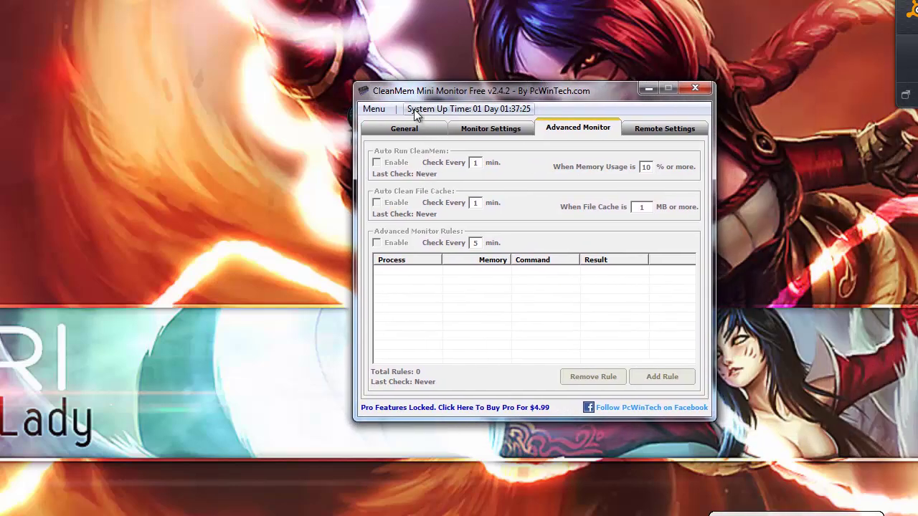
Move the CleanMem window left and review the General and Monitor Settings tabs.
click(370, 128)
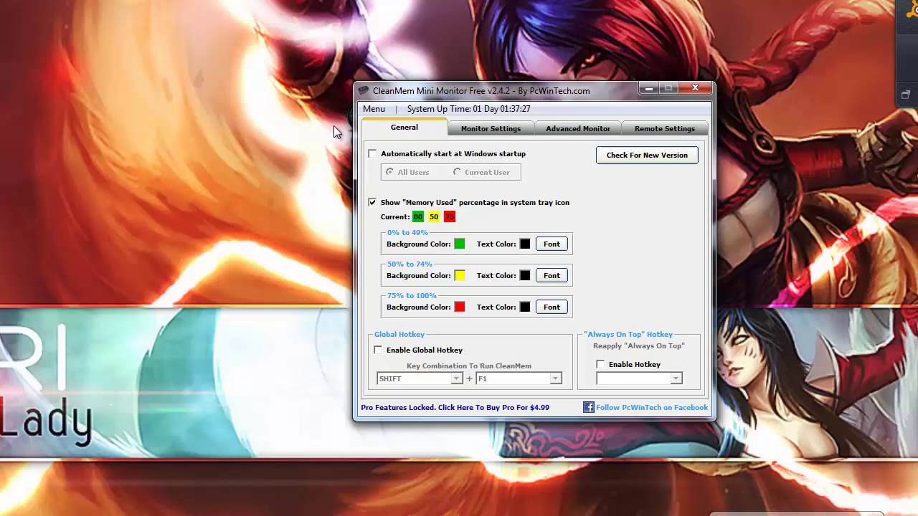
drag(497, 89, 305, 97)
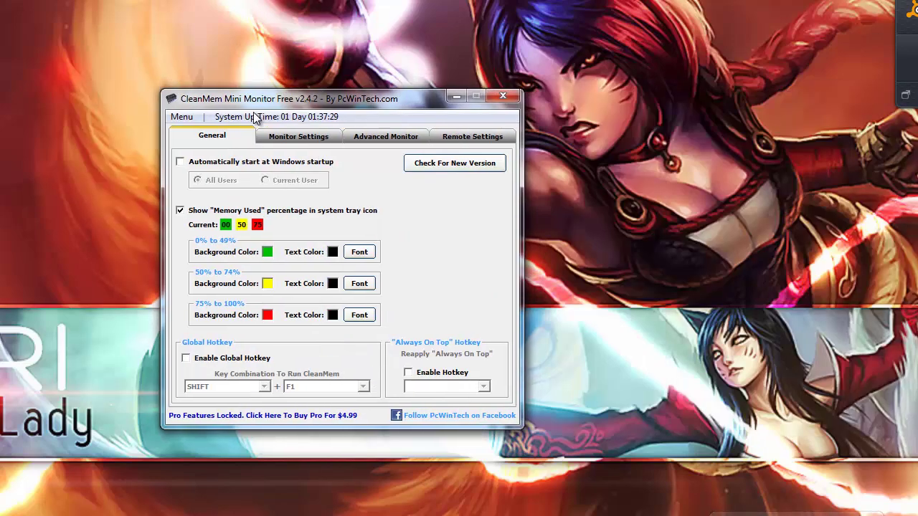
click(284, 142)
click(224, 137)
Review the Advanced Monitor options again, finishing on the Remote Settings tab.
click(370, 139)
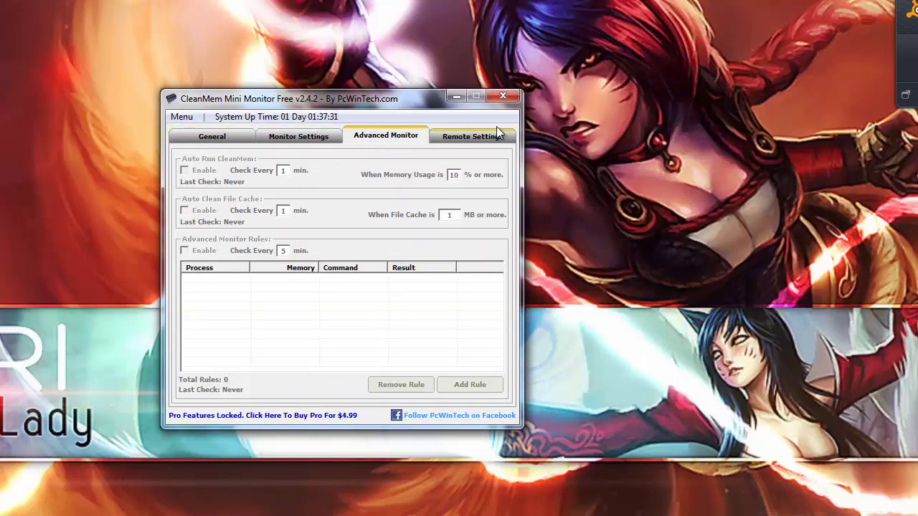
click(437, 137)
click(358, 143)
click(230, 133)
click(281, 141)
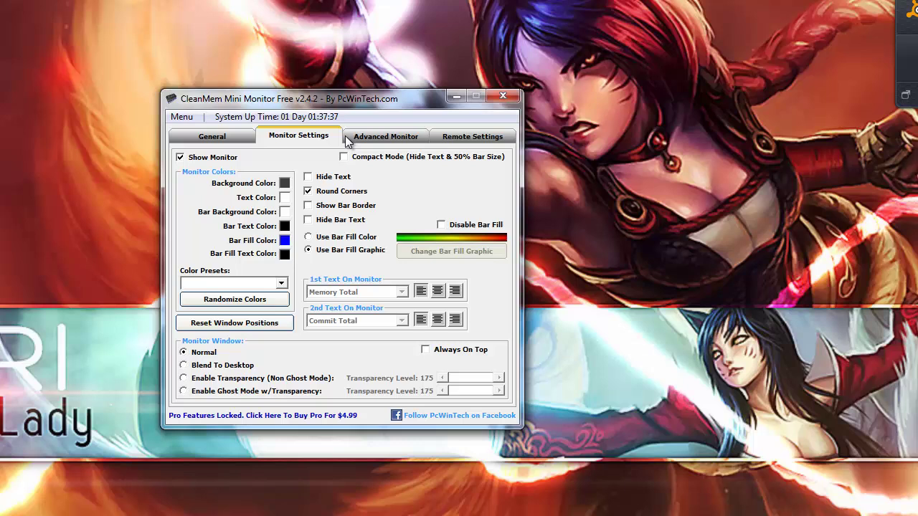
click(364, 139)
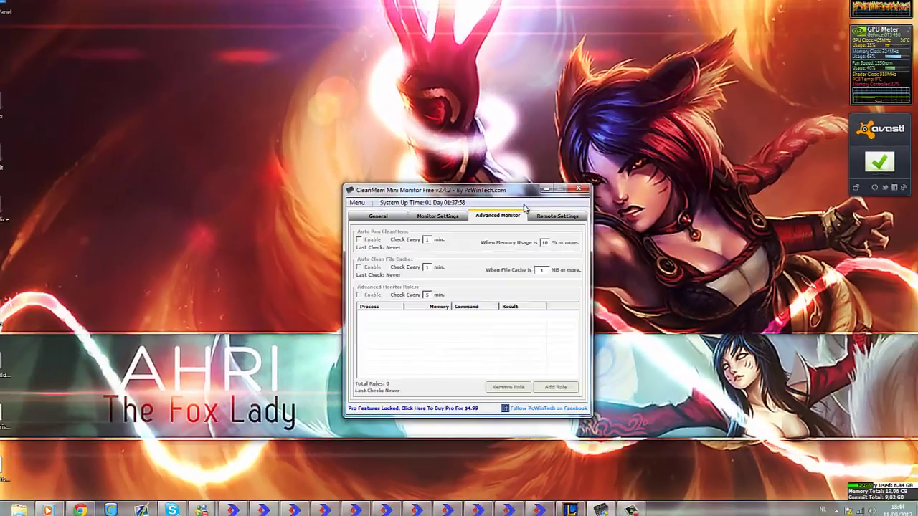
click(563, 219)
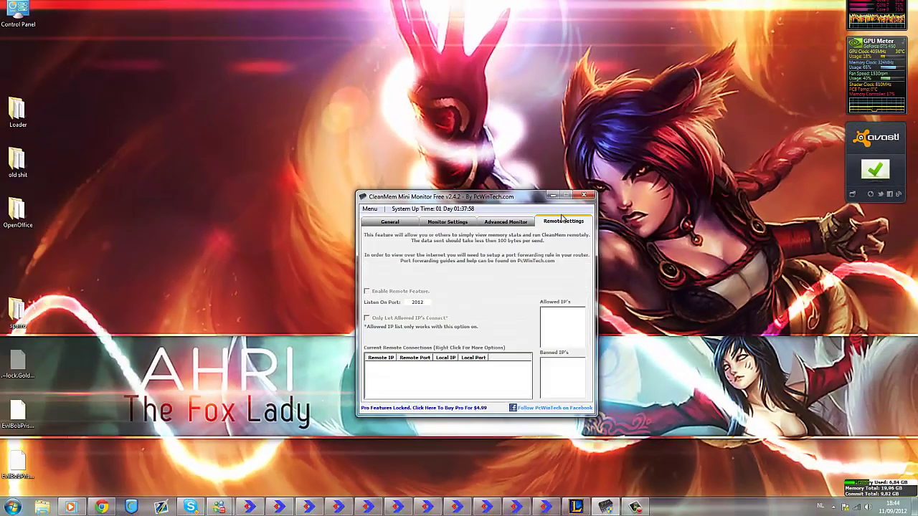
Close CleanMem and search Start for 'task' to open Task Manager.
click(583, 197)
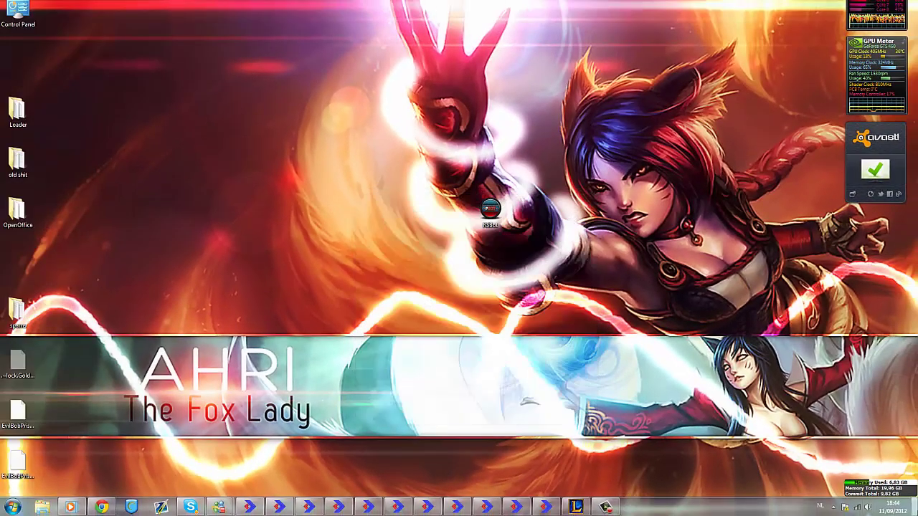
click(833, 507)
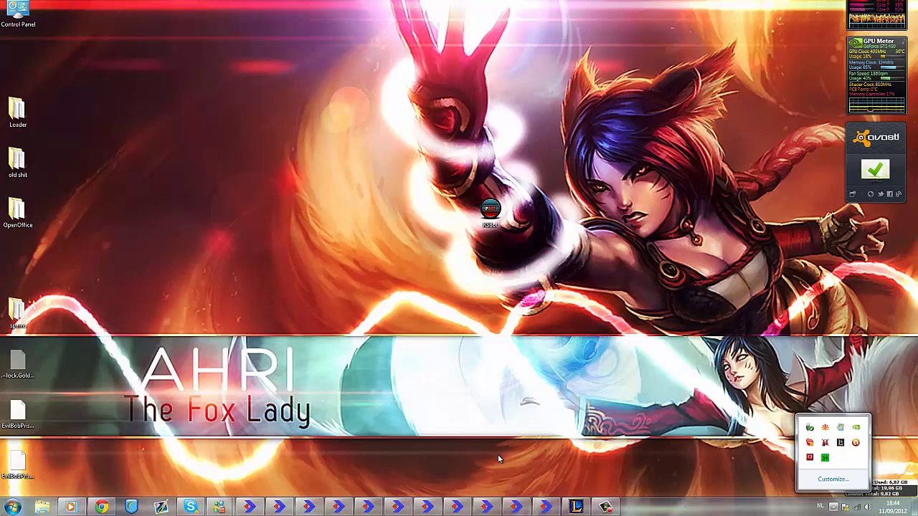
click(13, 508)
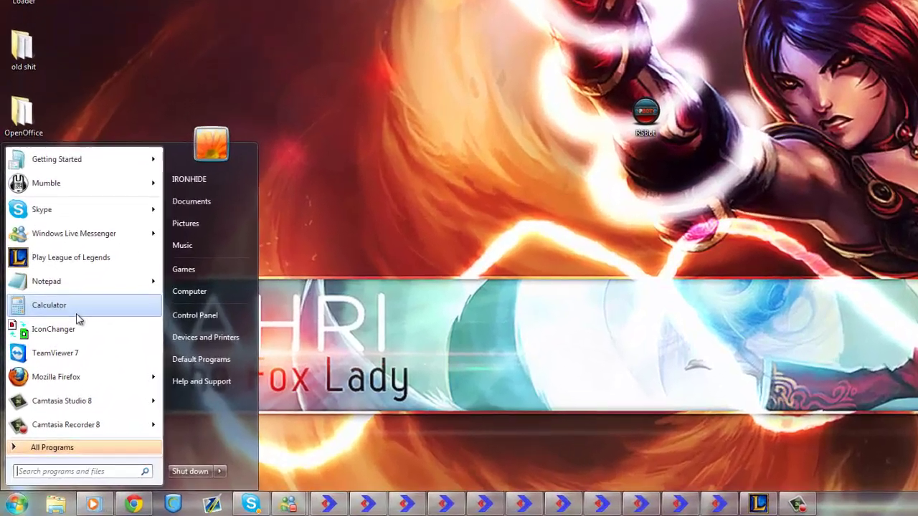
text(t)
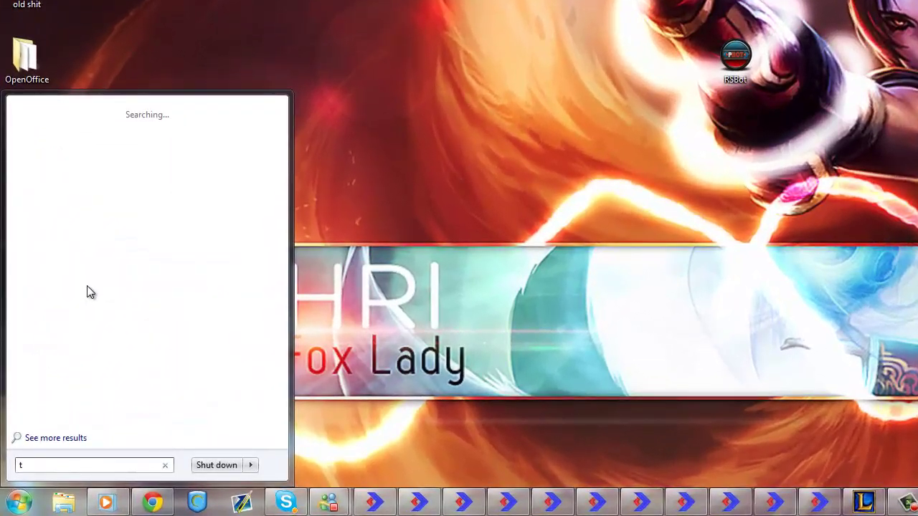
text(ask)
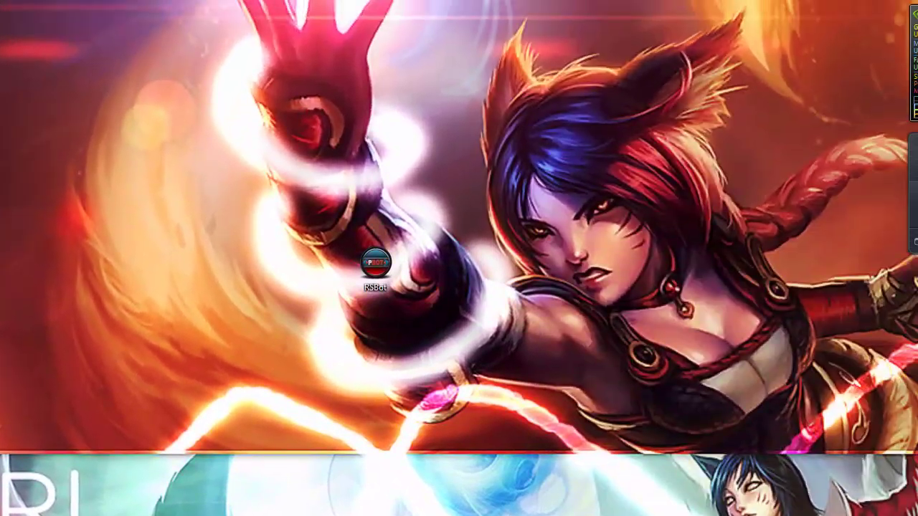
Scroll to the java.exe clients and select the one using 153,864 K.
scroll(534, 280, down, 10)
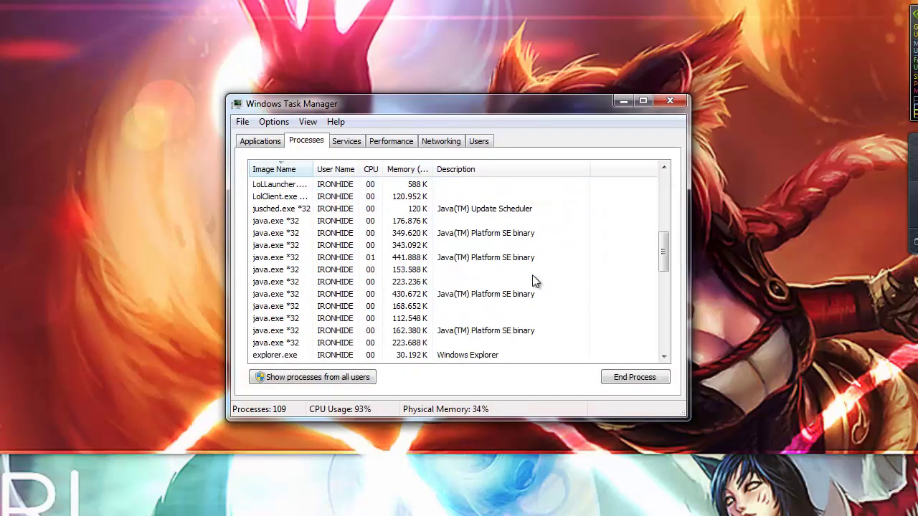
scroll(532, 275, down, 10)
scroll(532, 275, up, 15)
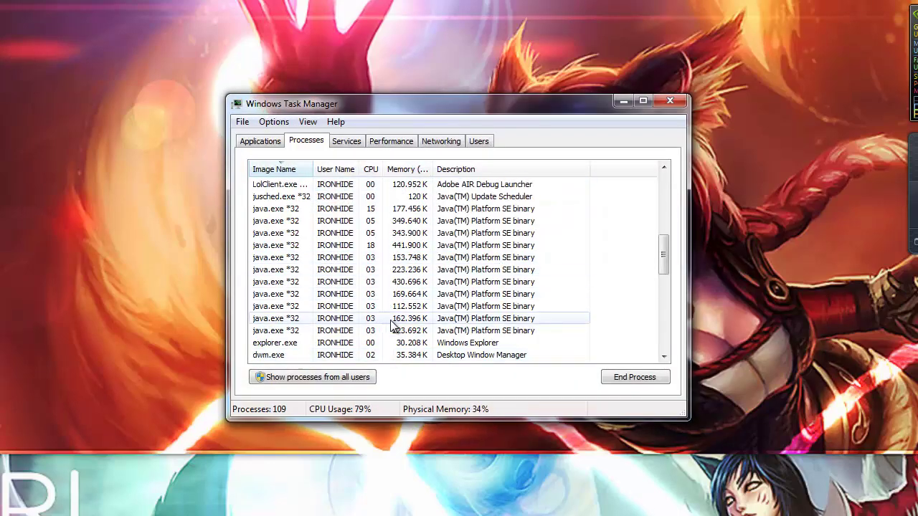
click(371, 279)
click(370, 258)
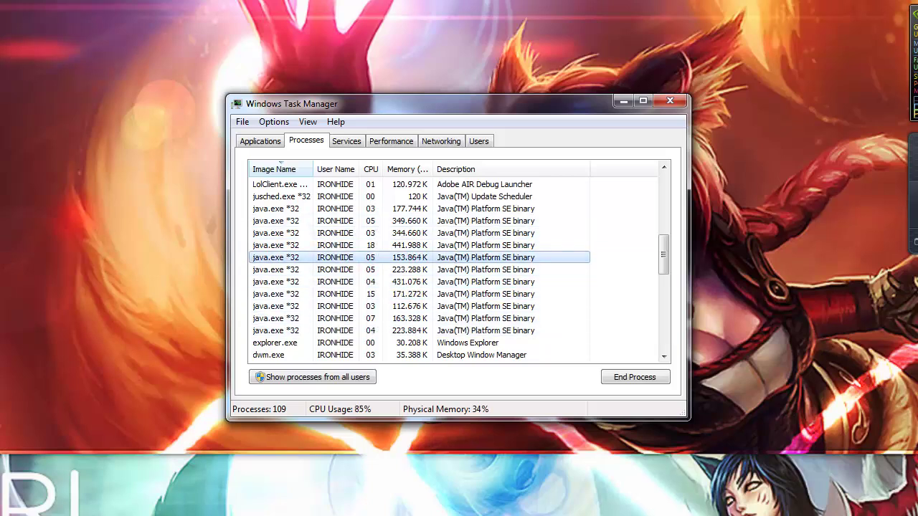
key(Delete)
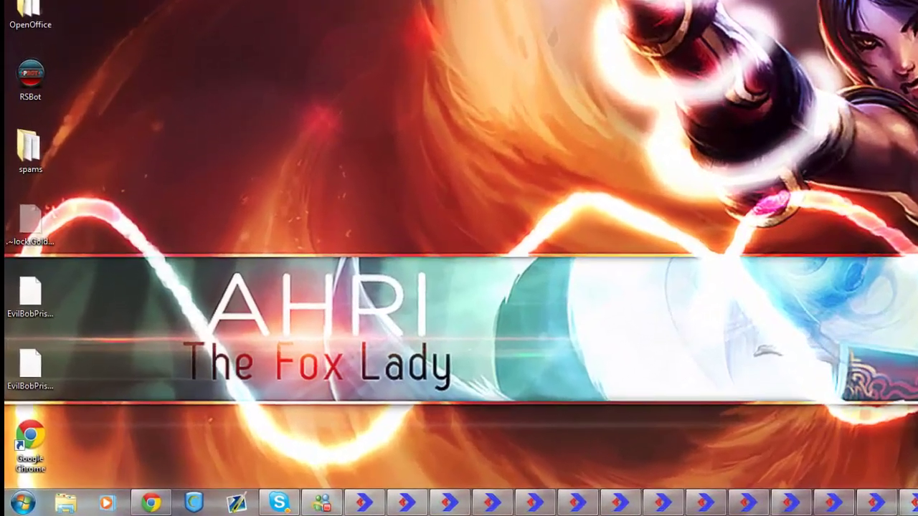
Relaunch Task Manager with 'taskmgr' and scroll down to the java.exe entries.
click(57, 507)
text(t)
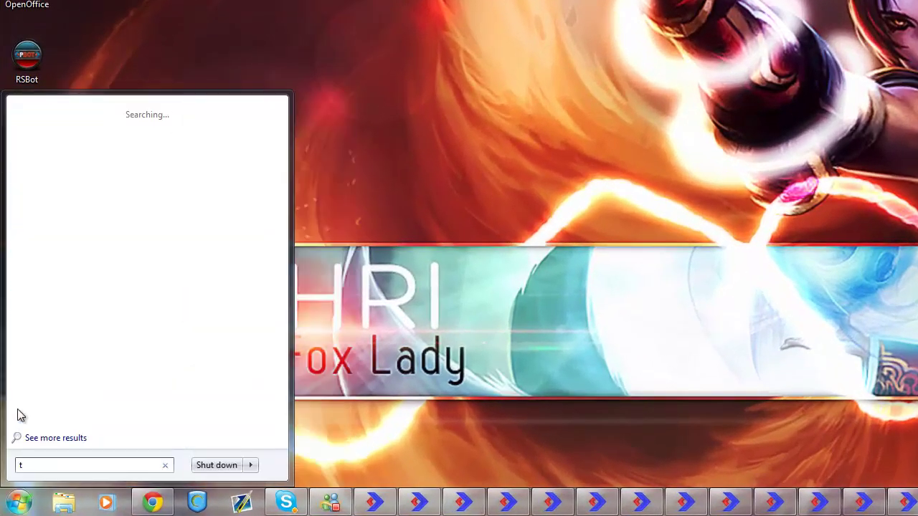
text(askmgr)
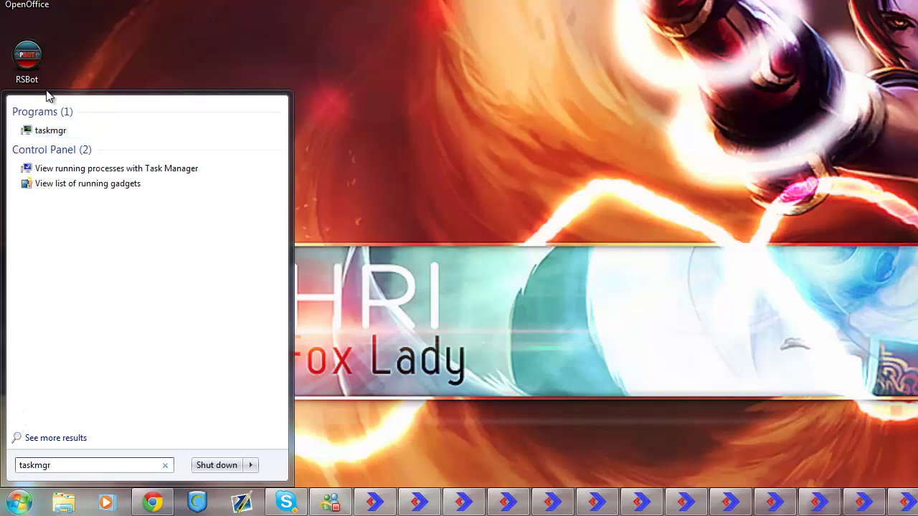
key(Return)
scroll(263, 119, down, 1)
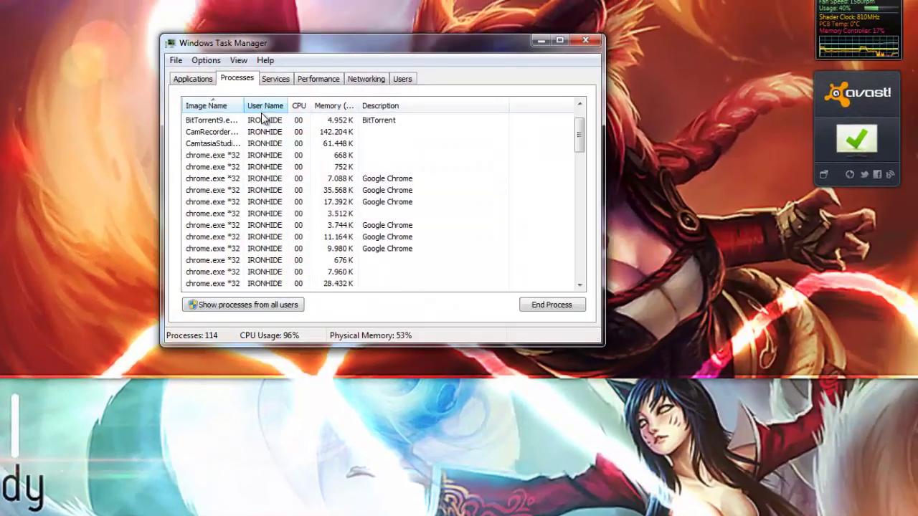
scroll(194, 110, down, 4)
scroll(341, 200, down, 10)
scroll(342, 201, down, 1)
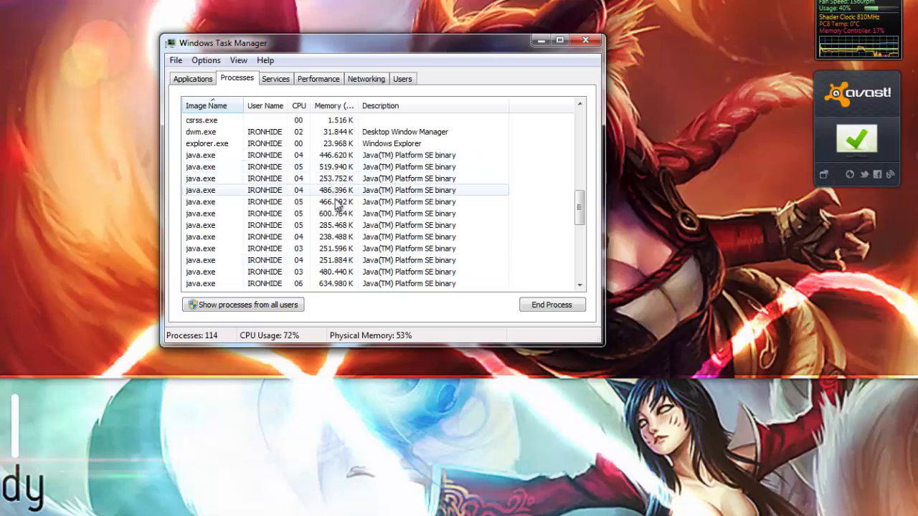
Select the 600,768 K java.exe, the javaw.exe, and the first java.exe process.
click(342, 213)
scroll(342, 237, down, 1)
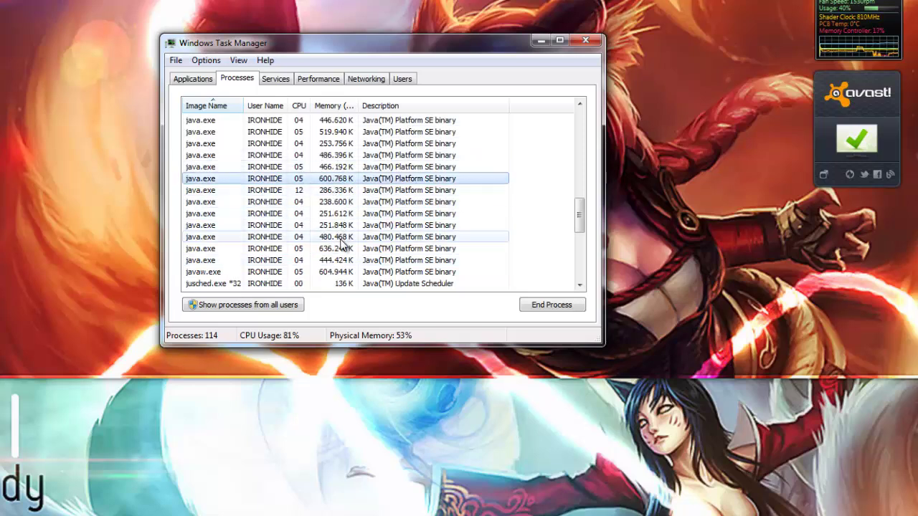
click(342, 271)
scroll(342, 272, up, 1)
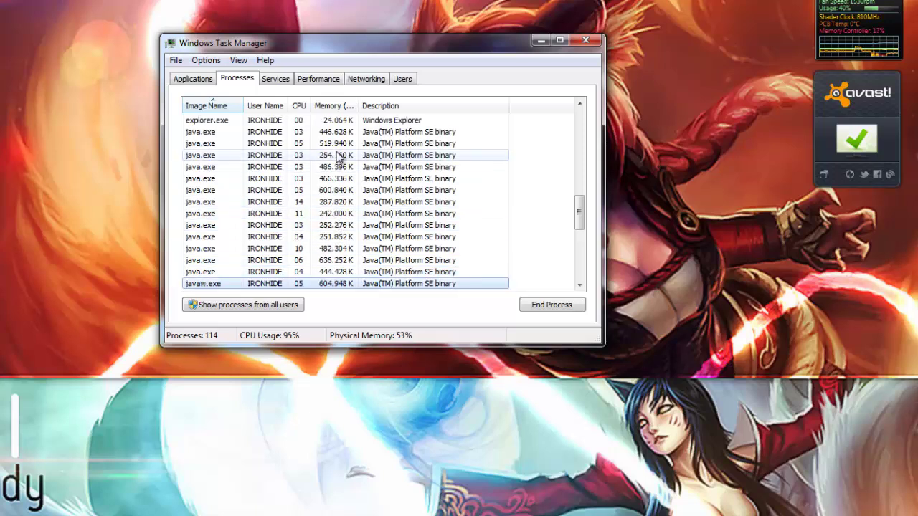
scroll(324, 163, up, 1)
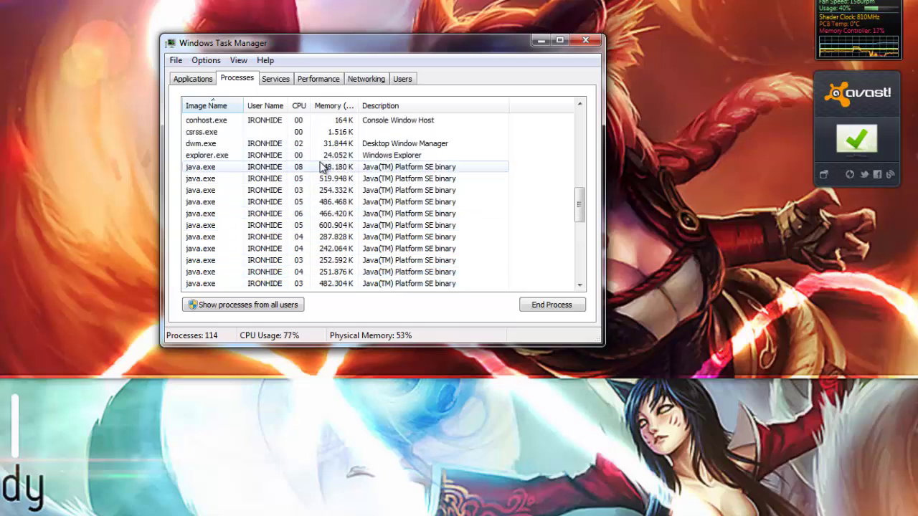
click(323, 167)
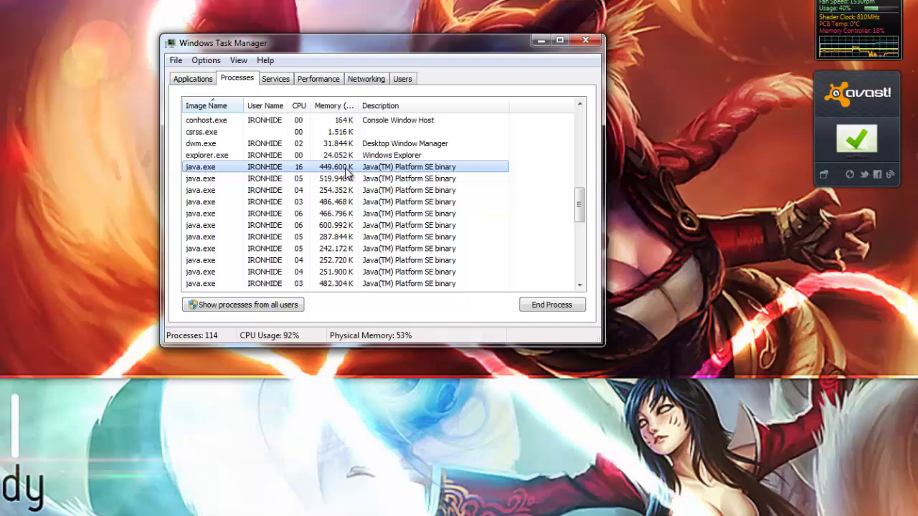
Move Task Manager to the lower right and step through further java.exe processes.
mouse_move(318, 44)
mouse_down()
mouse_move(543, 205)
mouse_move(610, 210)
mouse_up()
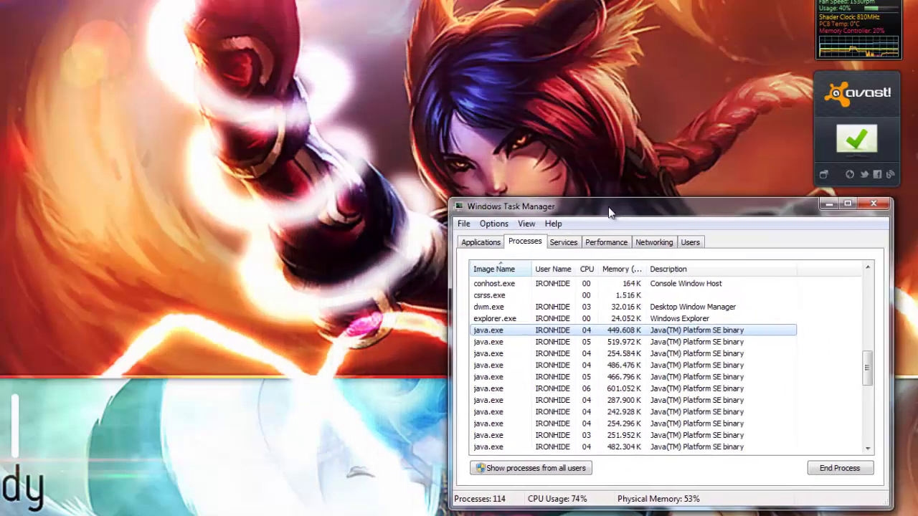
scroll(590, 352, down, 1)
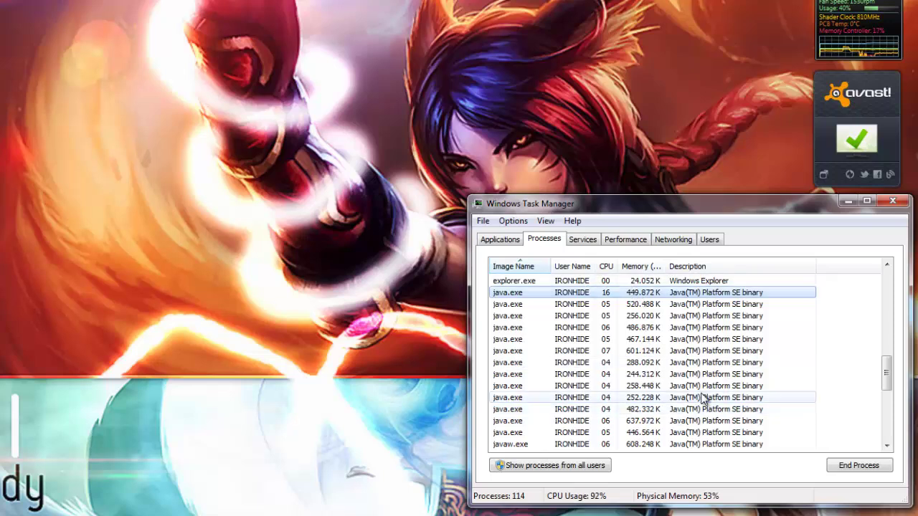
scroll(703, 398, down, 1)
scroll(702, 399, up, 1)
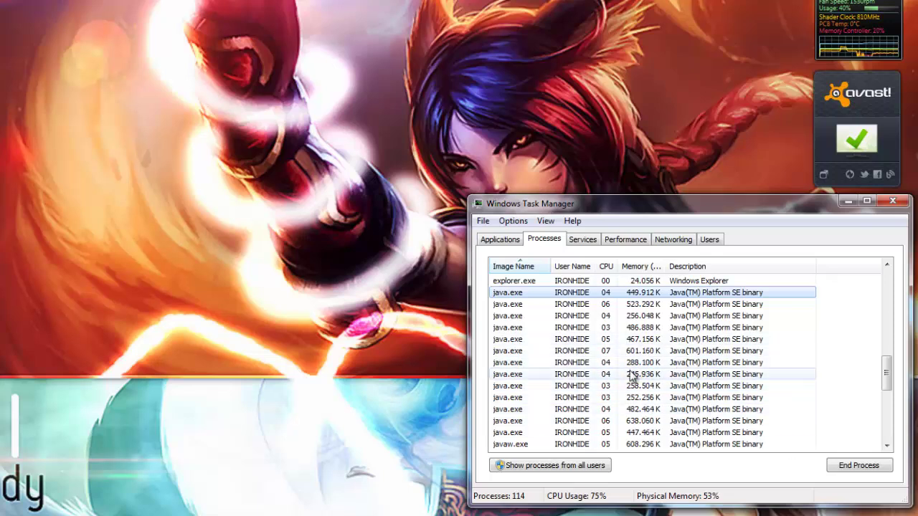
key(Down)
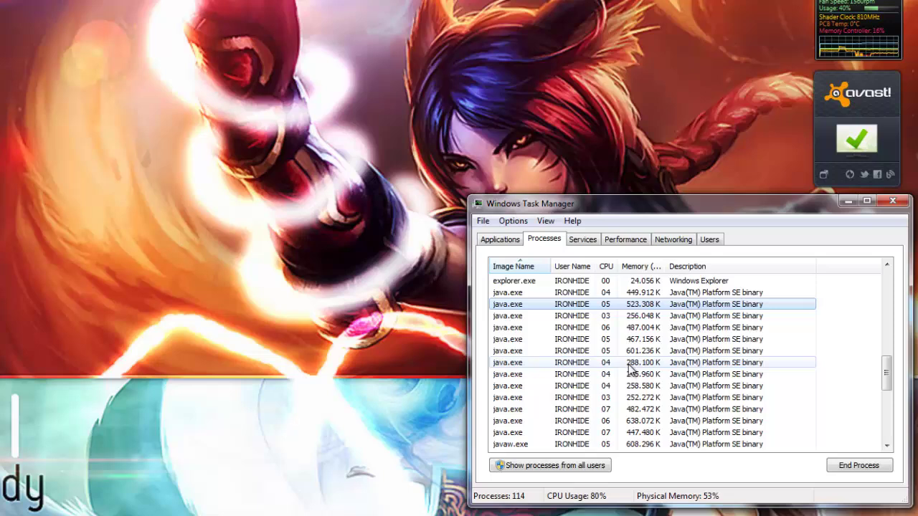
click(635, 362)
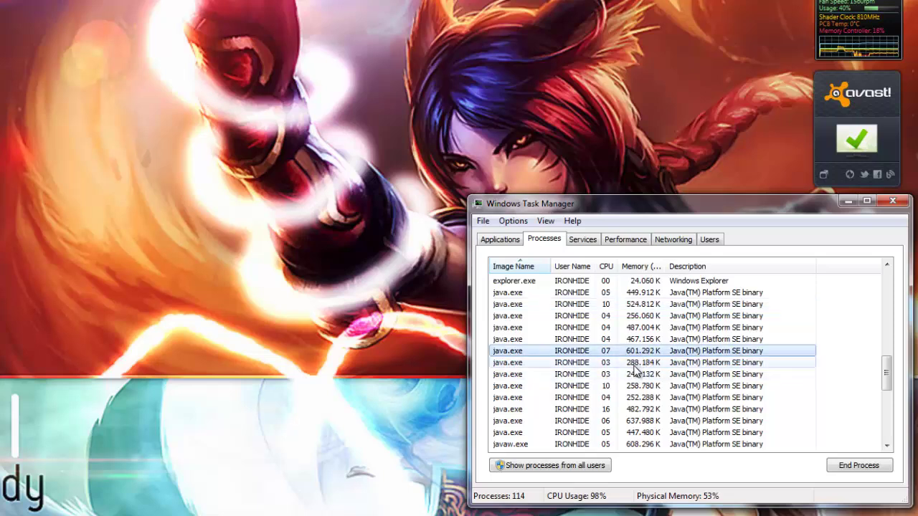
click(638, 399)
click(638, 422)
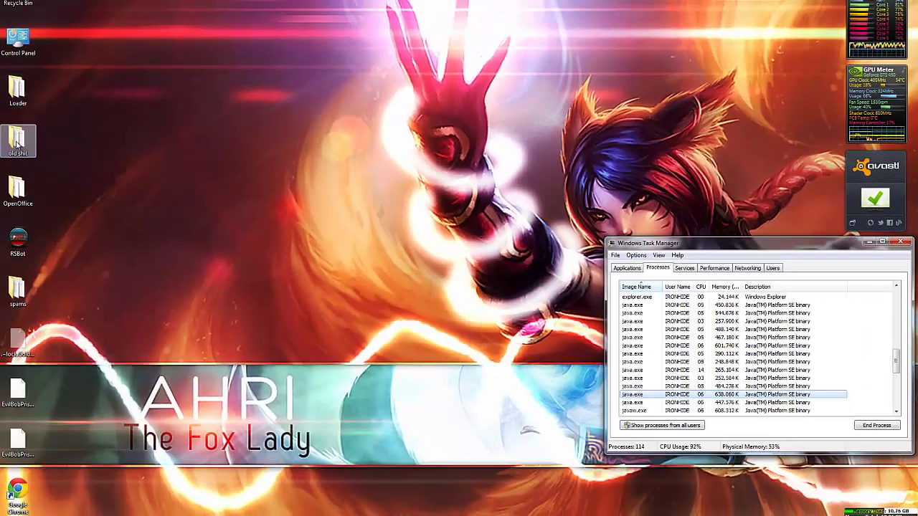
Open the RSBot folder and edit run.bat in Notepad over the folder window.
double_click(17, 244)
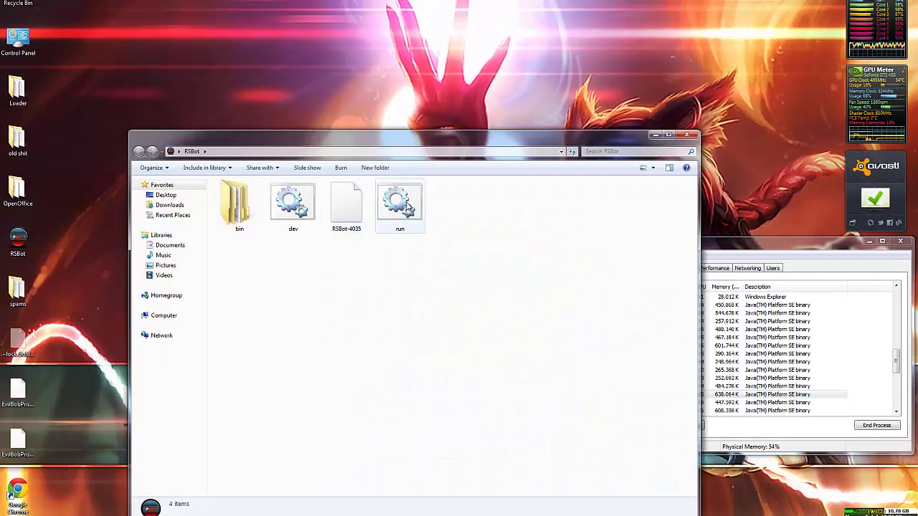
right_click(406, 203)
click(431, 219)
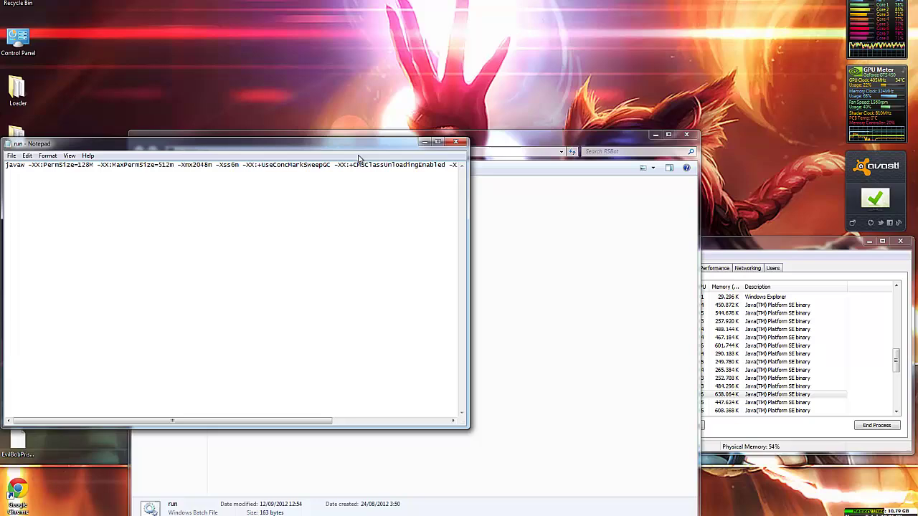
mouse_move(334, 148)
mouse_down()
mouse_move(694, 210)
mouse_move(490, 205)
mouse_up()
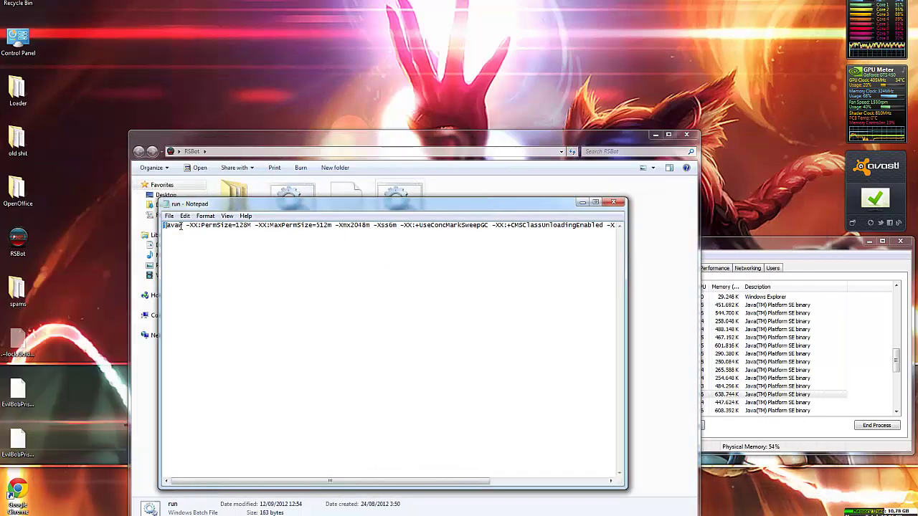
Highlight parts of the javaw command line to show its Java memory flags.
drag(180, 225, 649, 226)
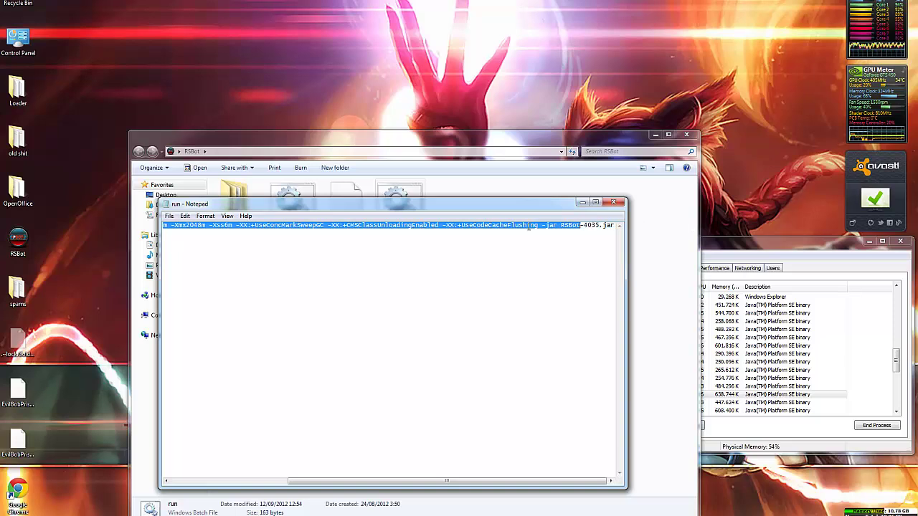
drag(528, 227, 299, 227)
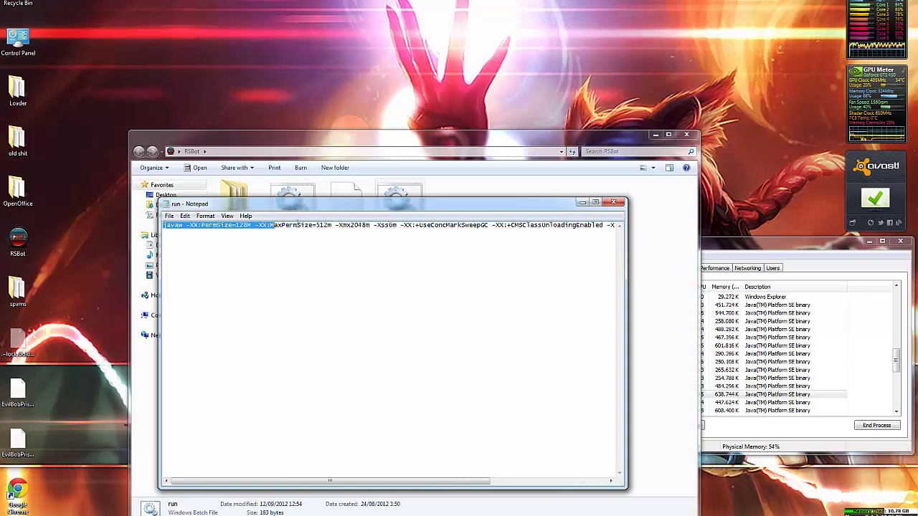
mouse_move(209, 227)
mouse_down()
mouse_move(787, 224)
mouse_move(263, 212)
mouse_up()
click(162, 225)
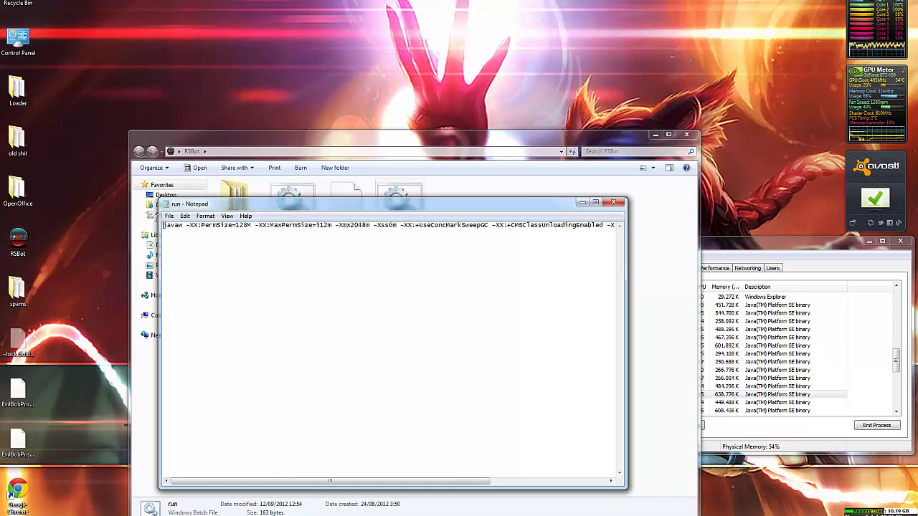
drag(245, 217, 753, 220)
mouse_move(697, 220)
mouse_down()
mouse_move(122, 207)
mouse_move(766, 223)
mouse_up()
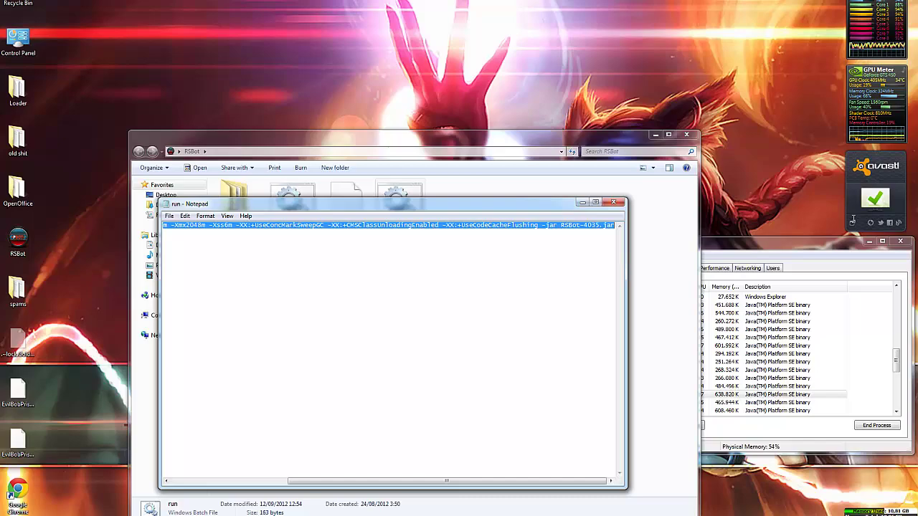
drag(621, 218, 662, 210)
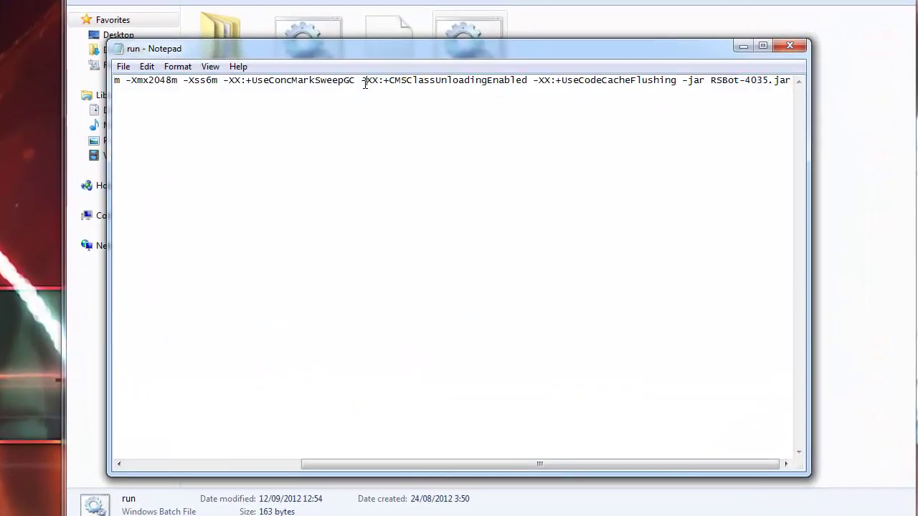
drag(290, 81, 556, 80)
drag(729, 81, 792, 81)
Return to the line start and launch a new blank Notepad window.
key(Home)
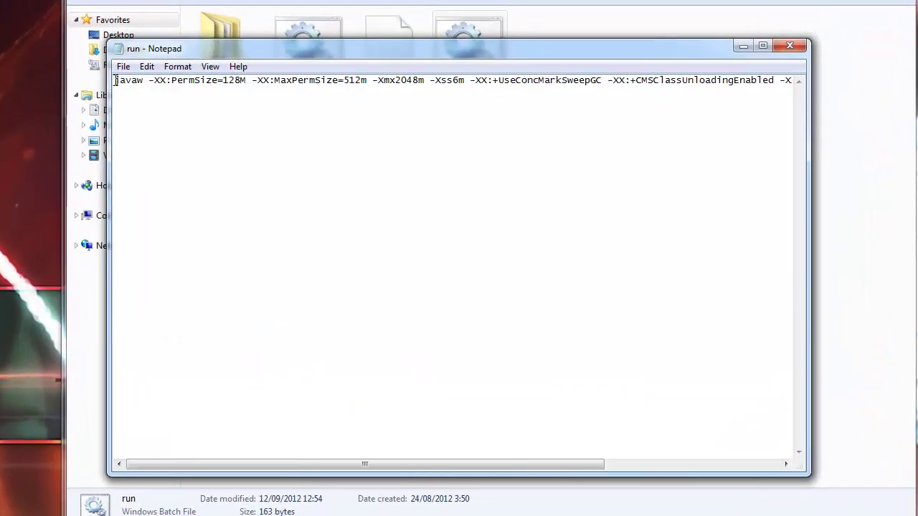
key(super)
click(28, 293)
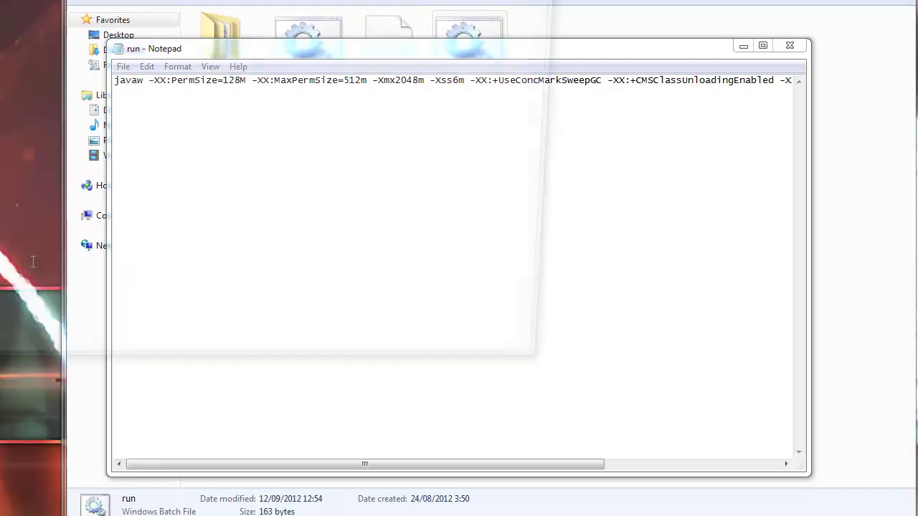
key(super+Right)
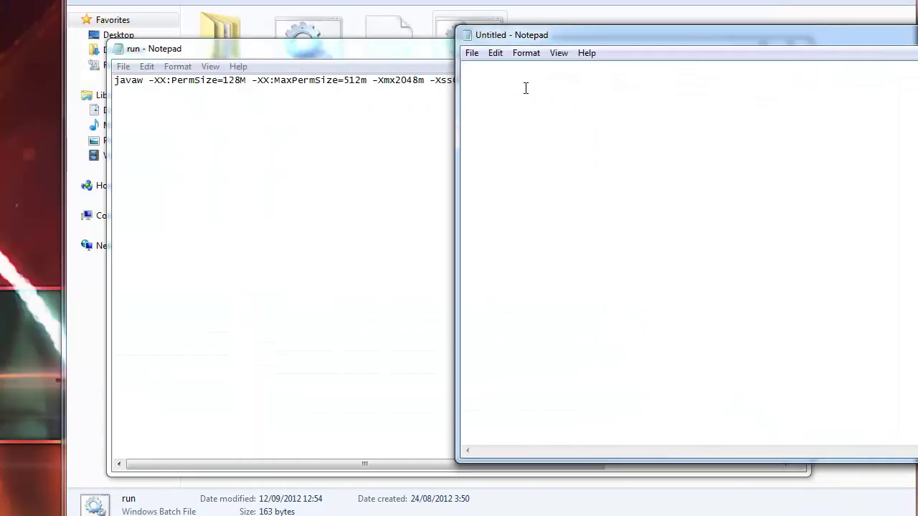
right_click(525, 88)
click(144, 36)
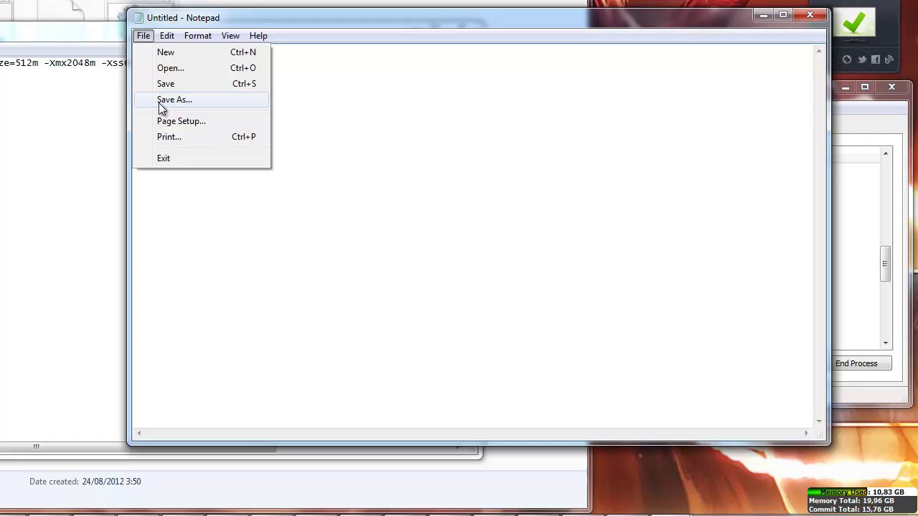
click(161, 104)
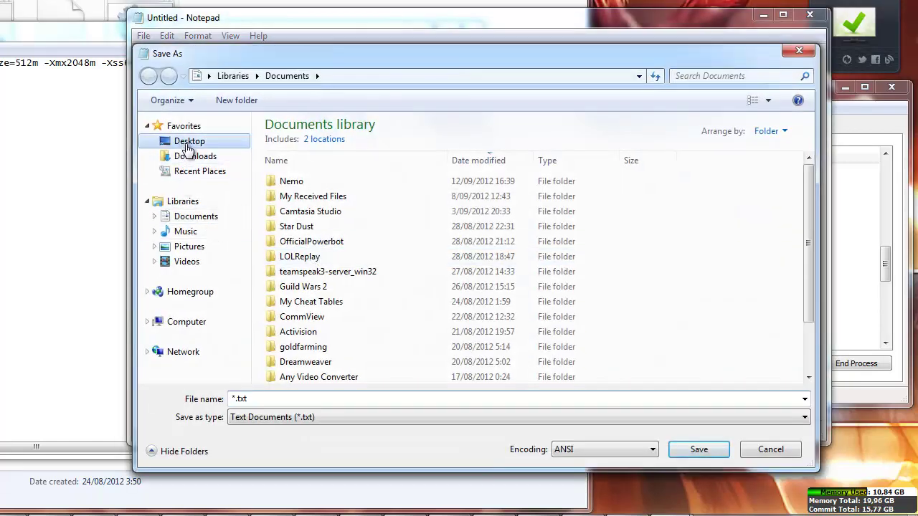
click(188, 144)
double_click(654, 219)
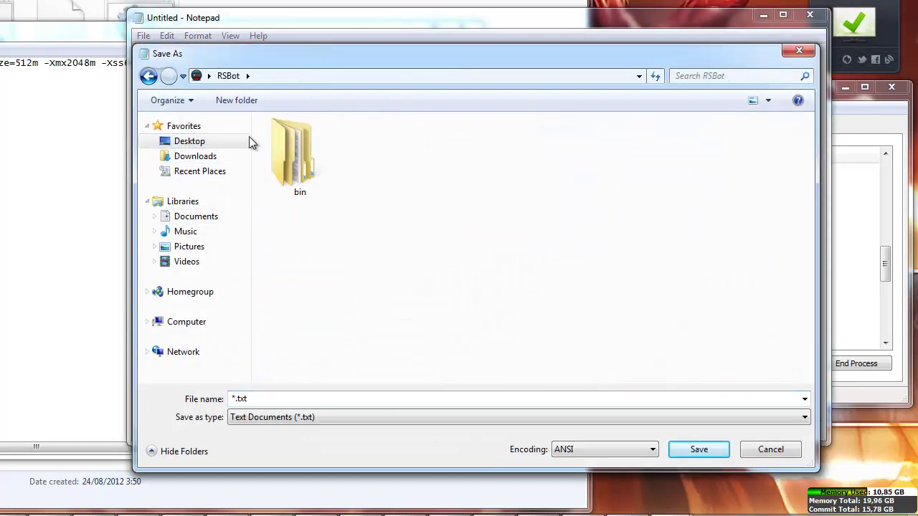
click(287, 398)
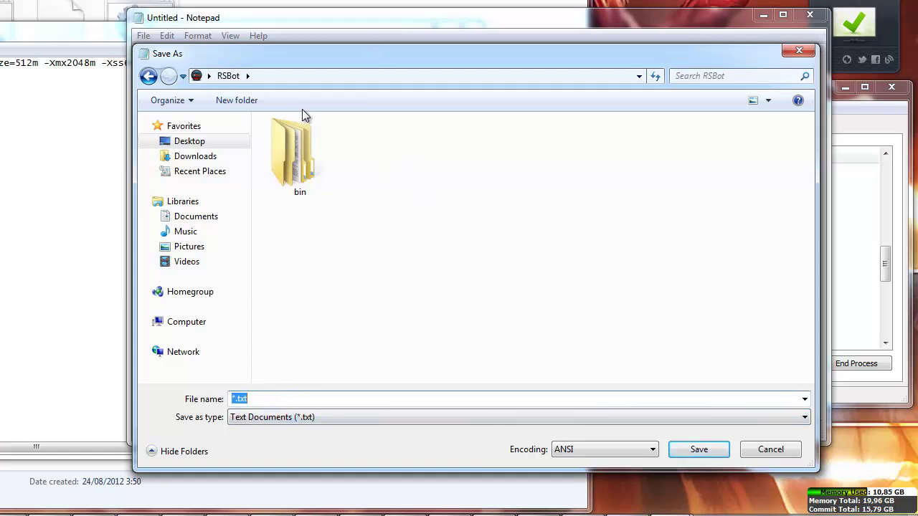
click(771, 449)
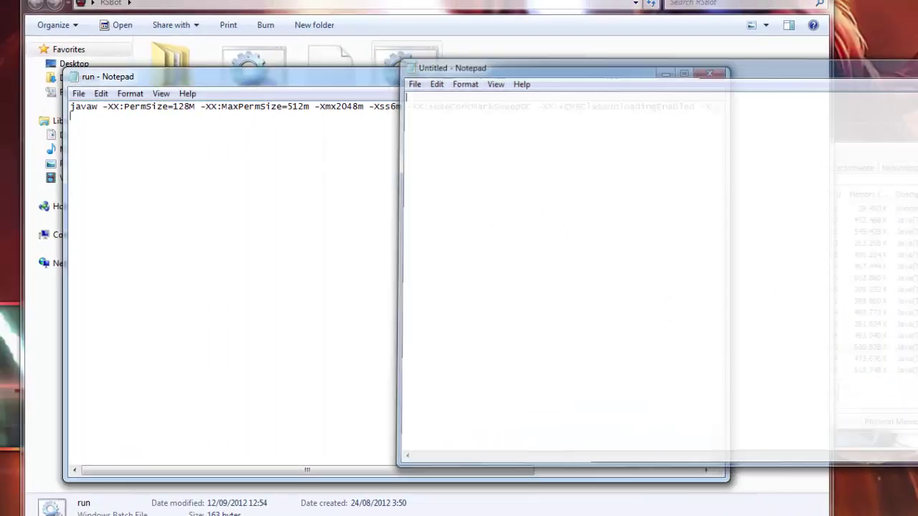
drag(682, 106, 717, 108)
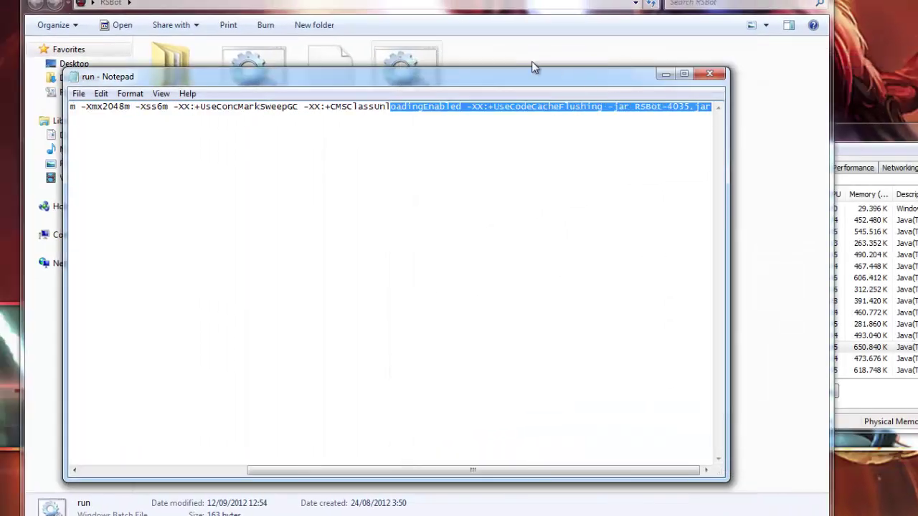
click(133, 106)
drag(393, 107, 45, 109)
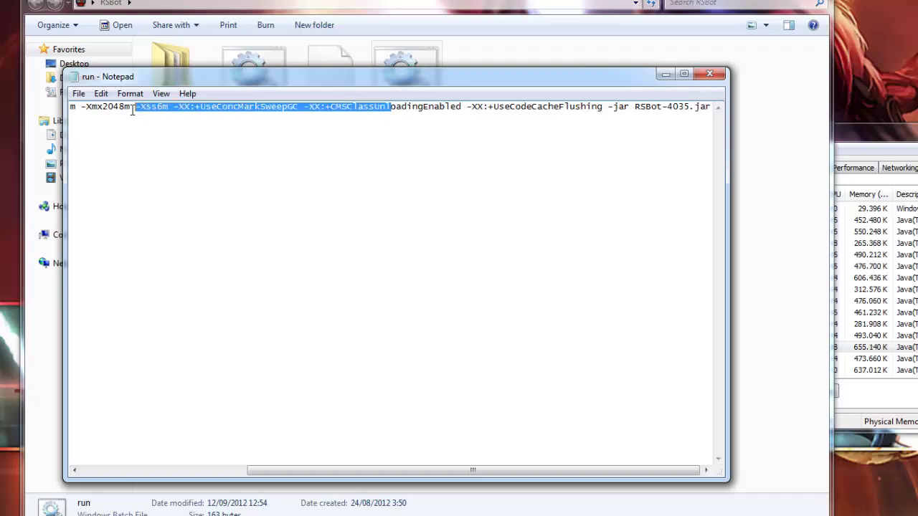
click(78, 111)
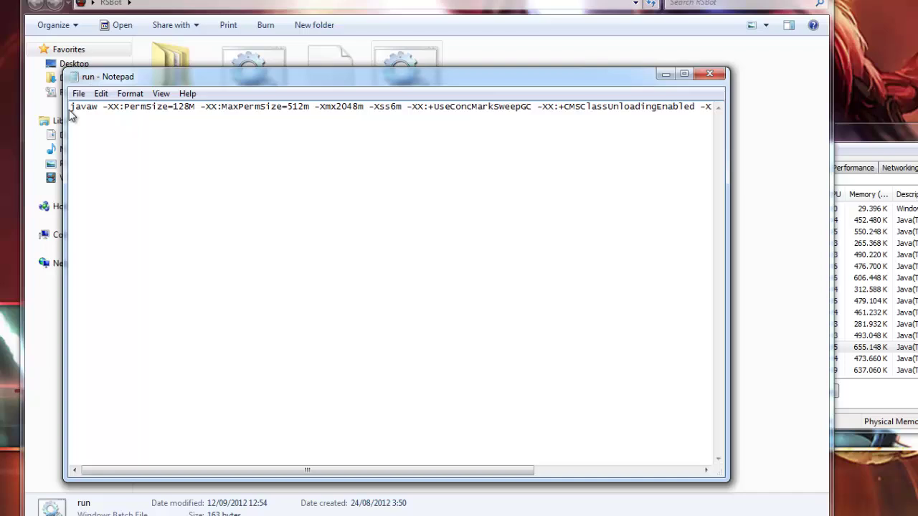
drag(77, 108, 791, 107)
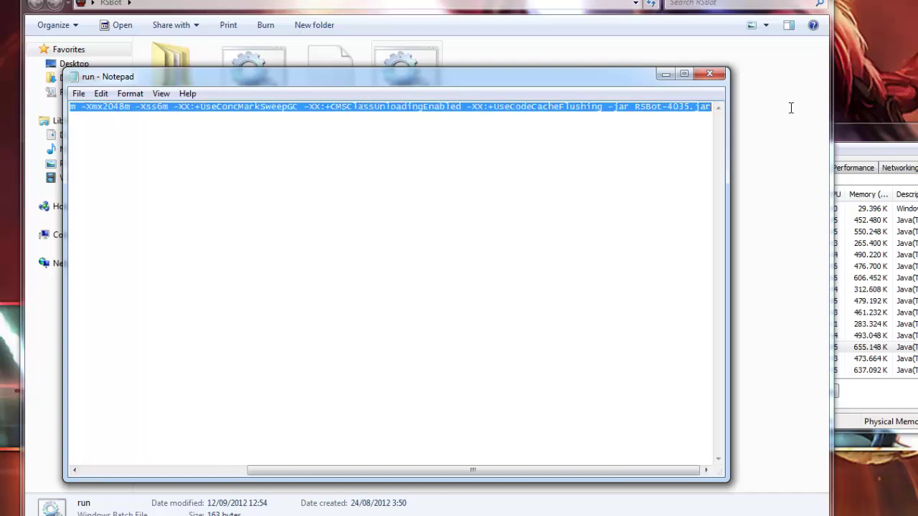
drag(661, 109, 631, 107)
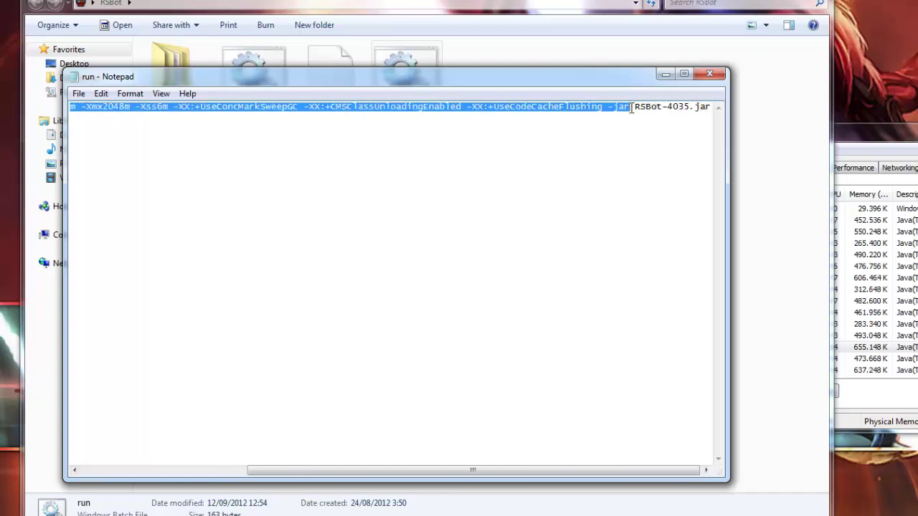
mouse_move(574, 109)
mouse_down()
mouse_move(286, 98)
mouse_move(801, 107)
mouse_up()
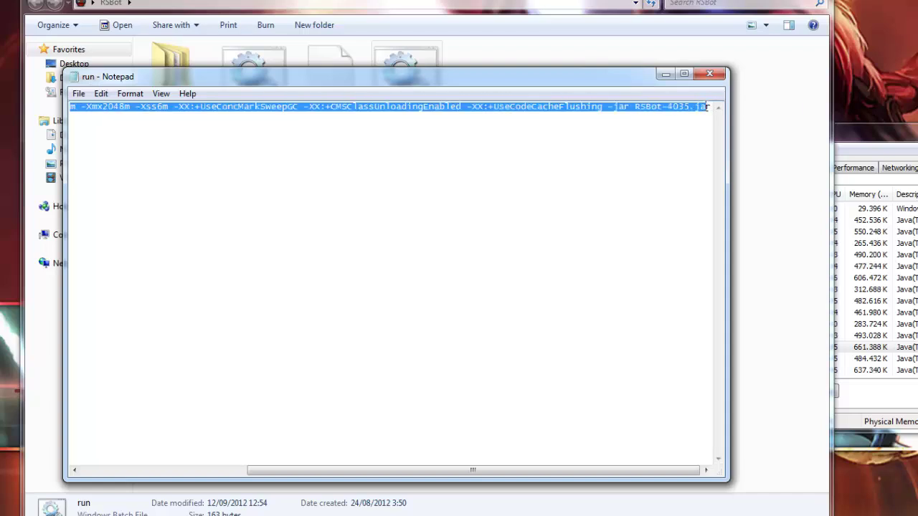
drag(691, 107, 626, 107)
drag(542, 101, 766, 99)
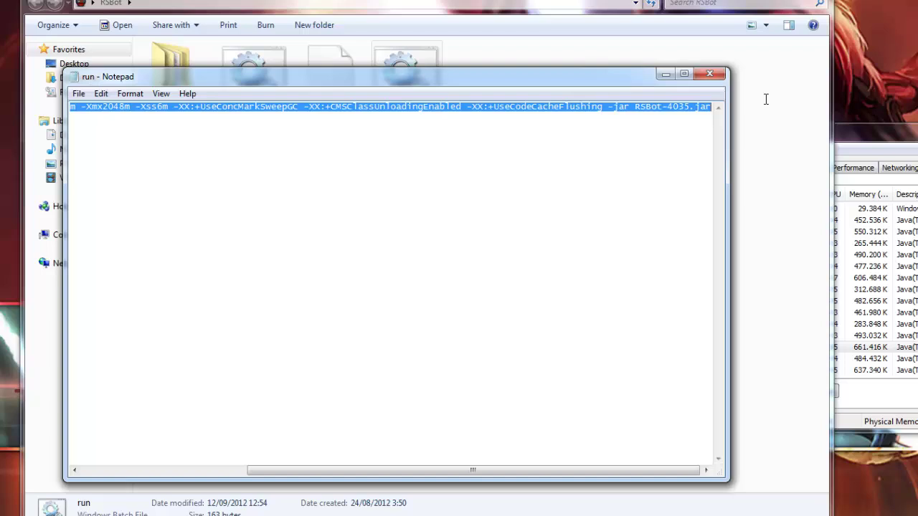
click(79, 96)
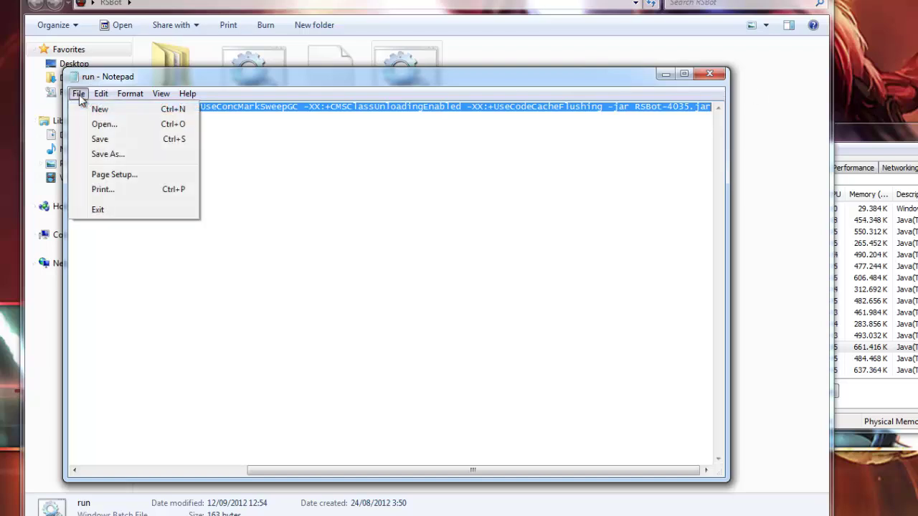